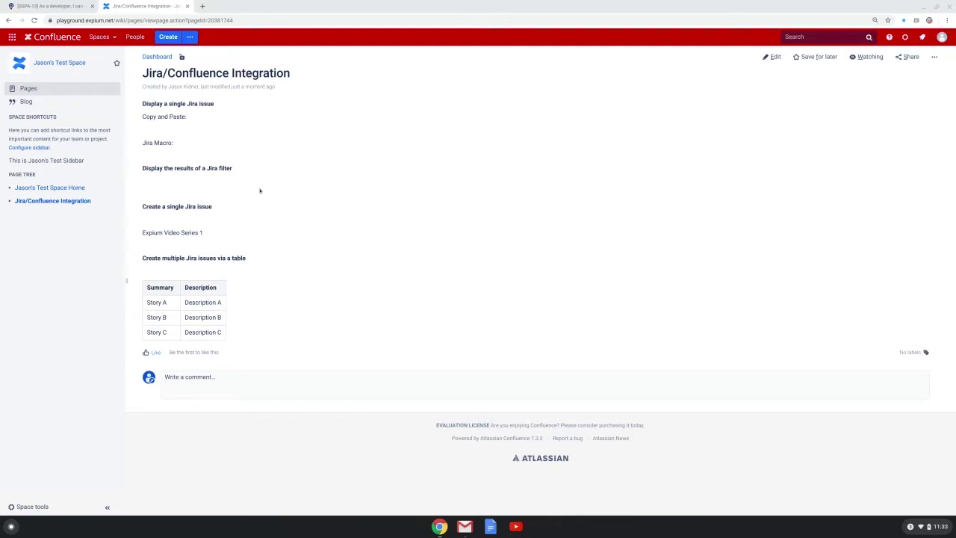
Step: Copy the link address of Jira issue SSPA-13 and paste it after "Copy and Paste:" on the Jira/Confluence Integration page in Confluence
click(70, 7)
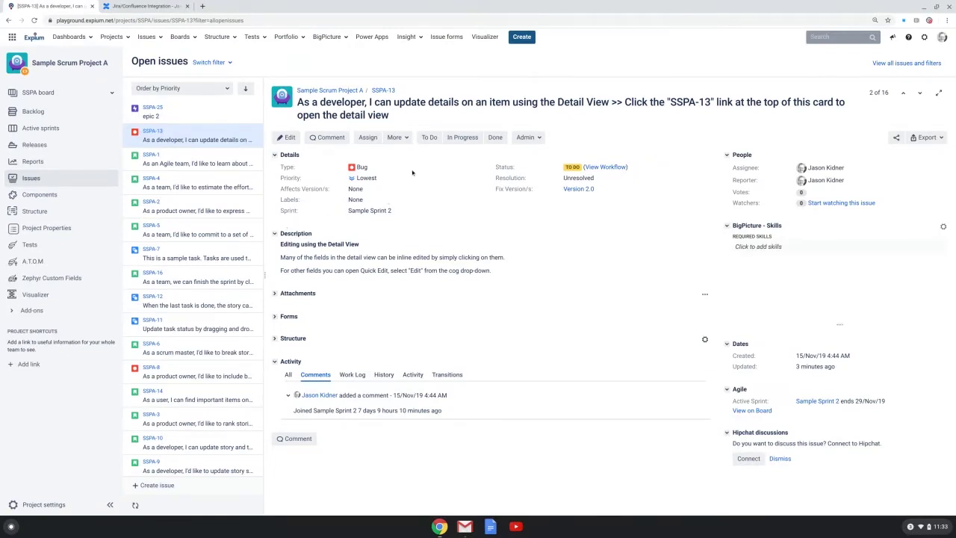
right_click(384, 90)
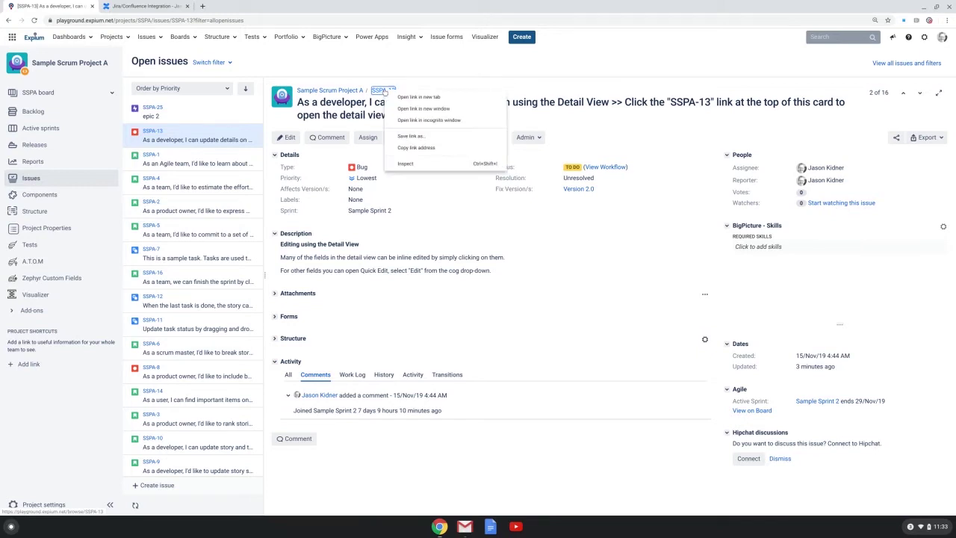
click(413, 146)
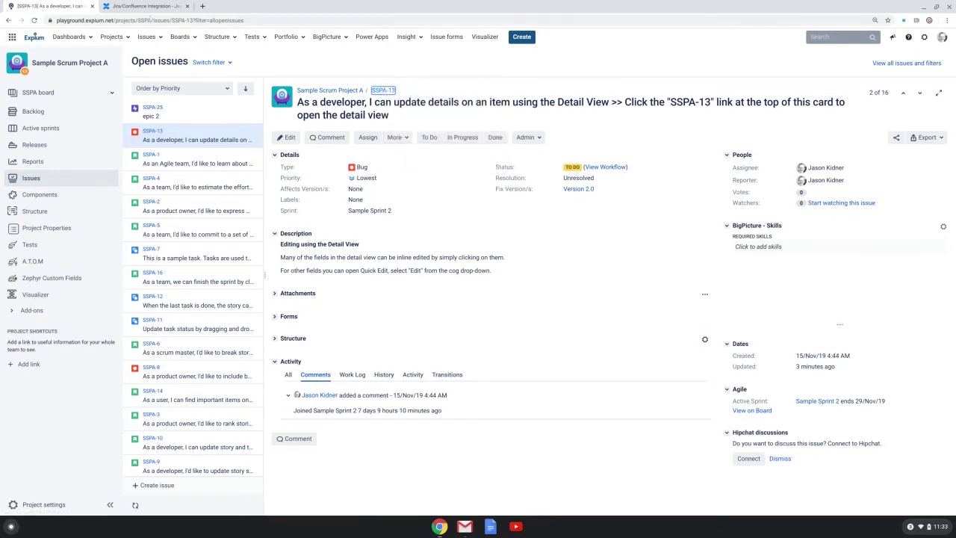
click(142, 7)
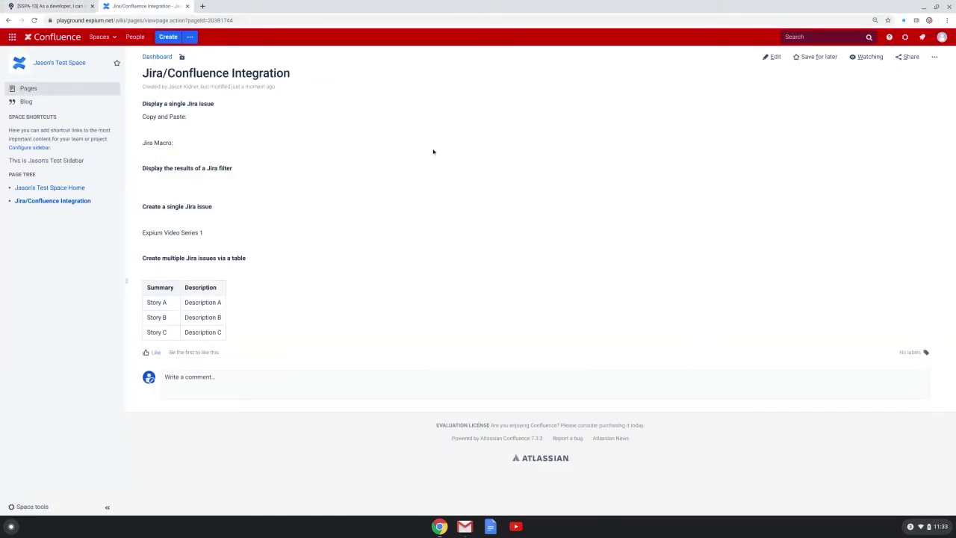
click(773, 58)
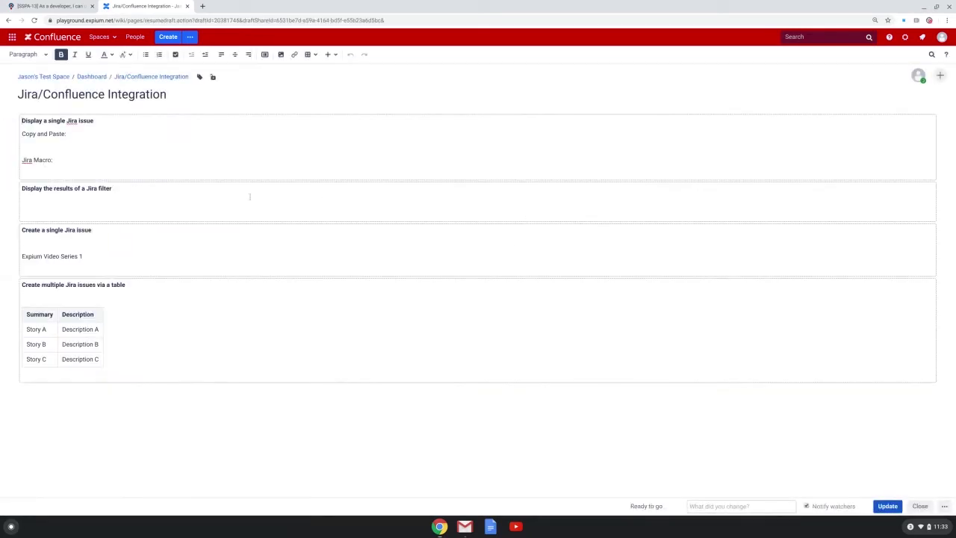
click(85, 135)
key(ctrl+v)
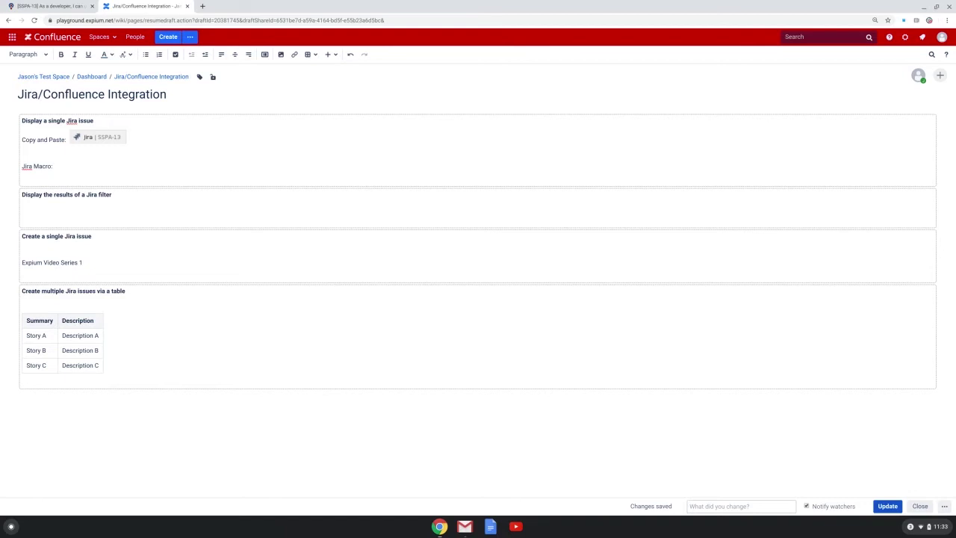
Step: Insert a Jira macro after "Jira Macro:" that displays the issue found by searching for sspa-13
text({)
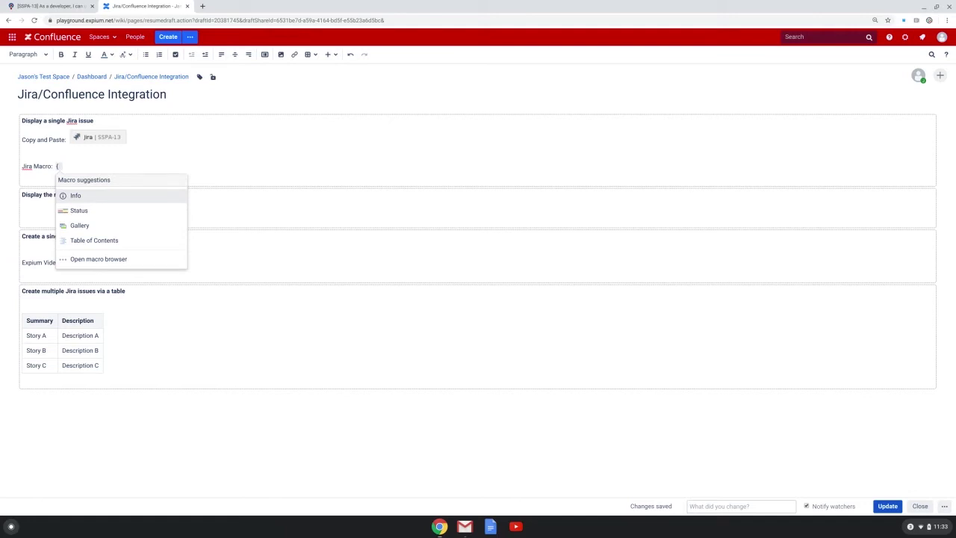
text(jira)
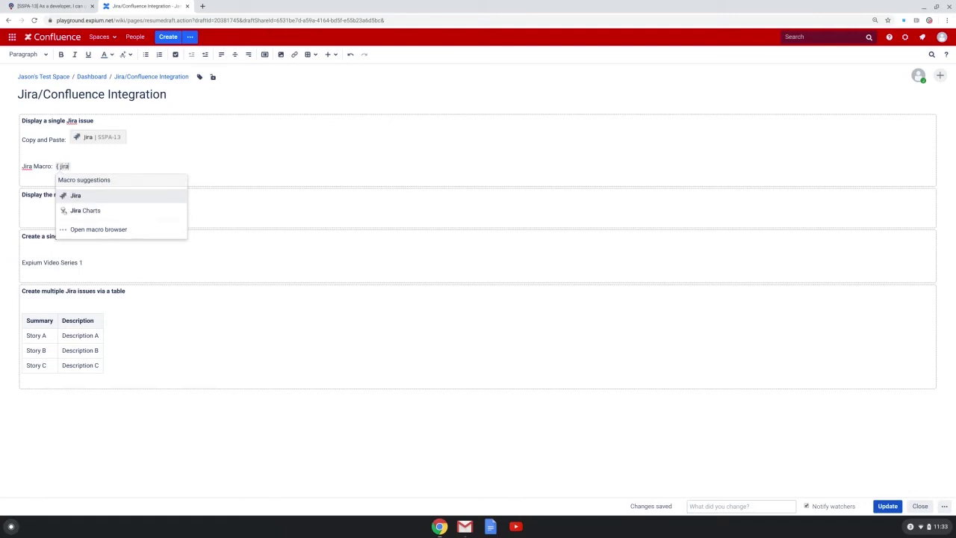
click(141, 199)
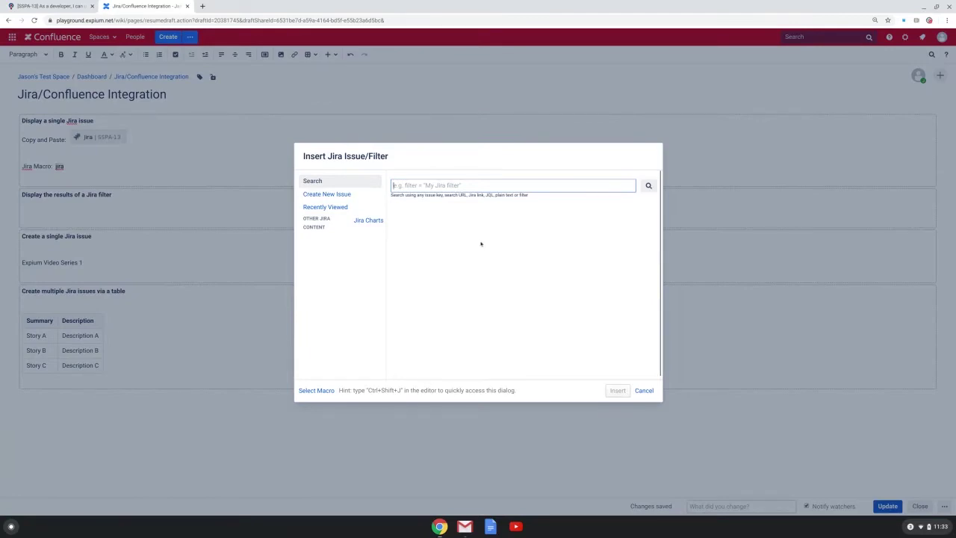
text(sspa-13)
click(649, 185)
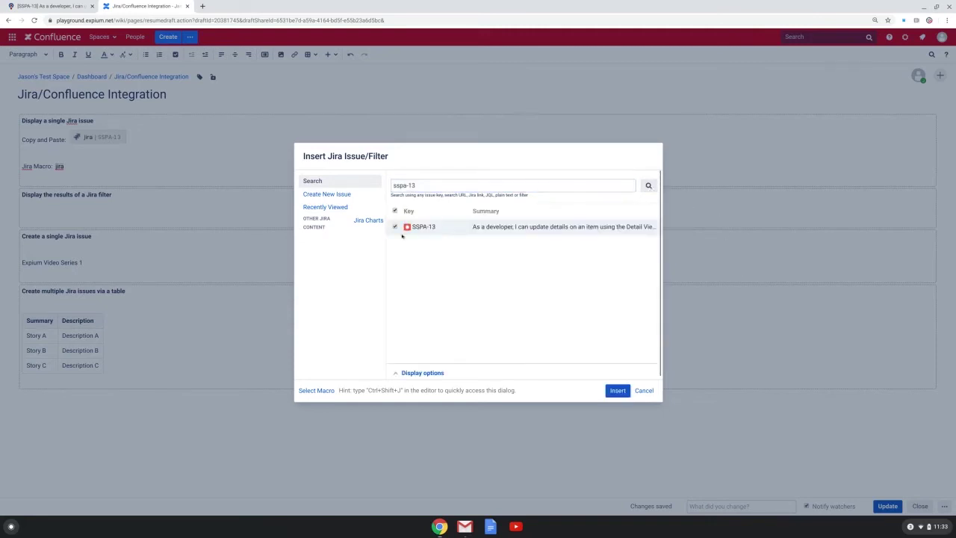
click(617, 389)
Step: Publish the updated page and view its list of linked Jira issues
click(884, 506)
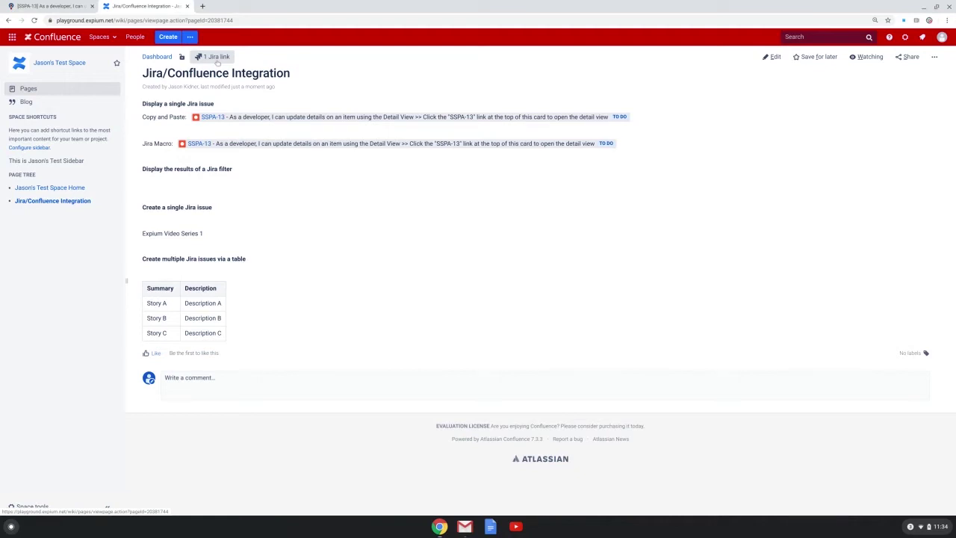
click(217, 60)
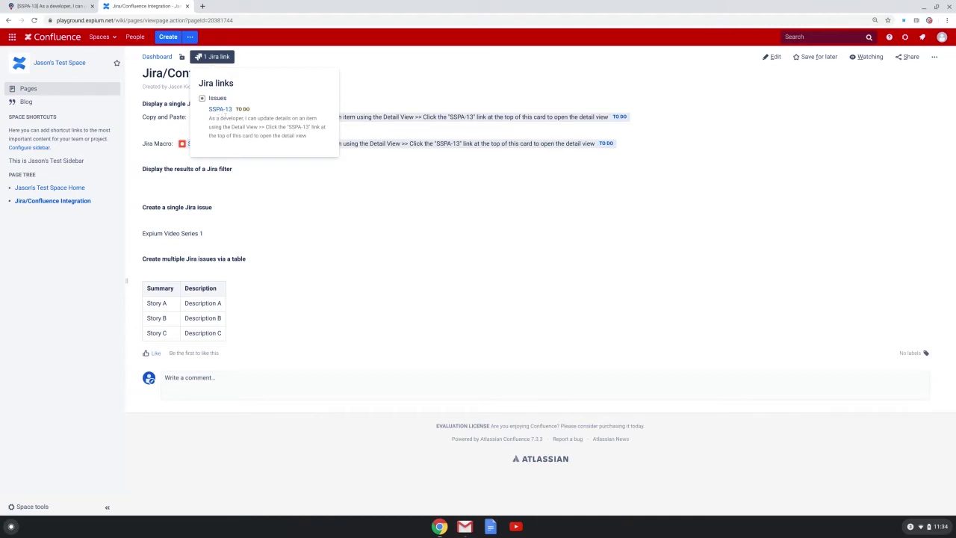
click(480, 259)
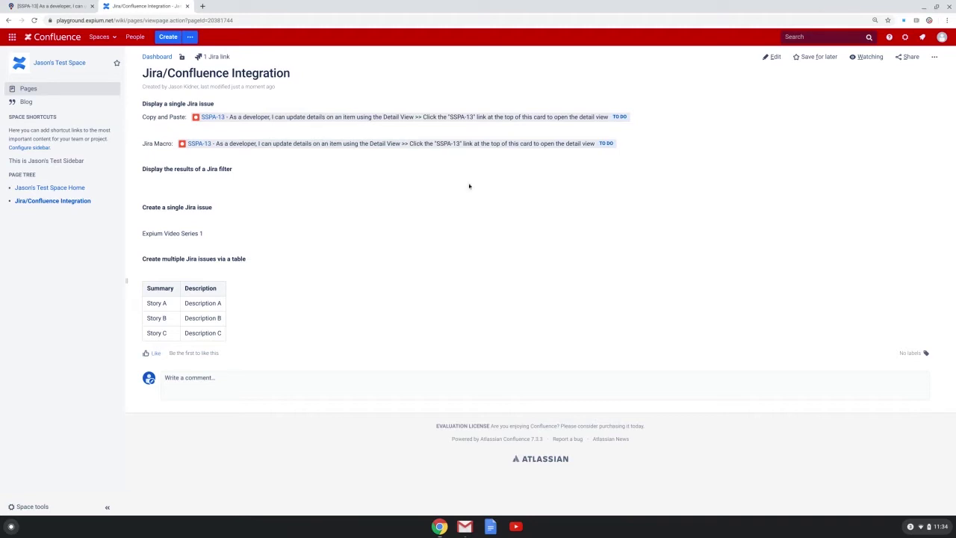
Step: Reopen the page for editing, start a Jira macro under "Display the results of a Jira filter" and search with filter = "SSPA Stories"
click(776, 58)
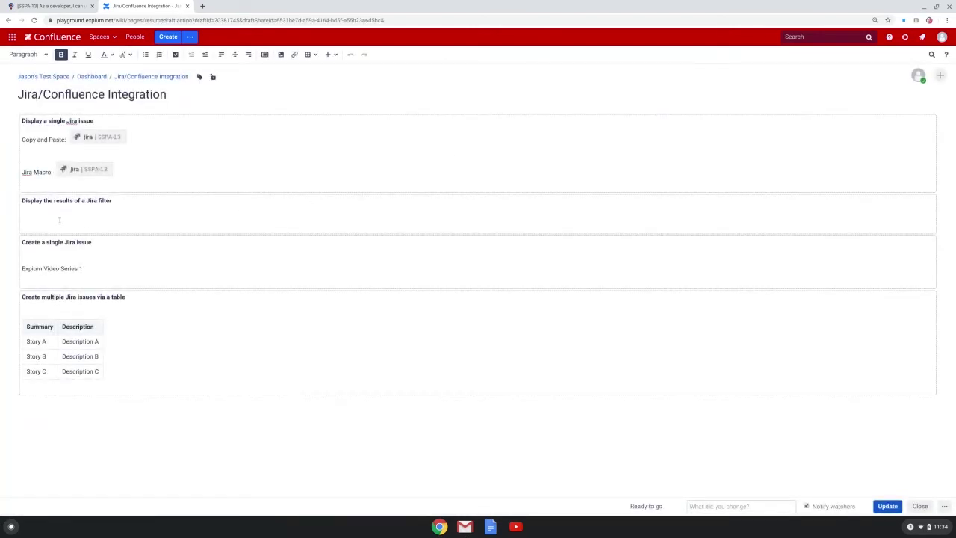
click(59, 220)
text({jira)
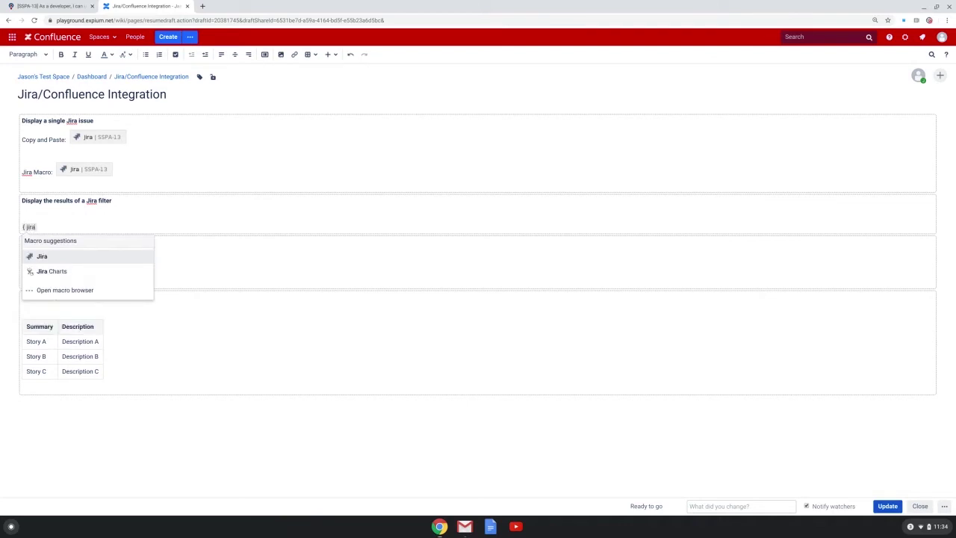
click(42, 256)
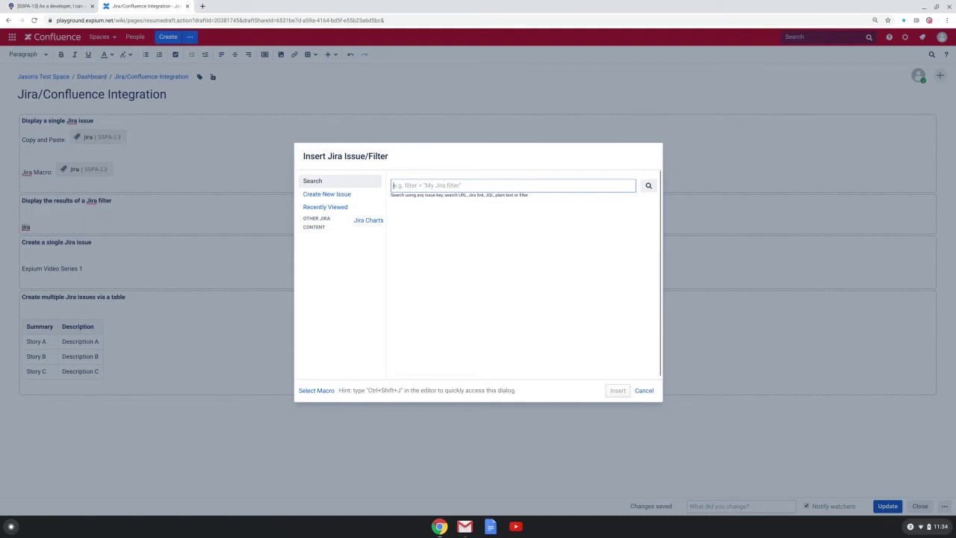
text(filter = "SSPA Stories)
click(653, 187)
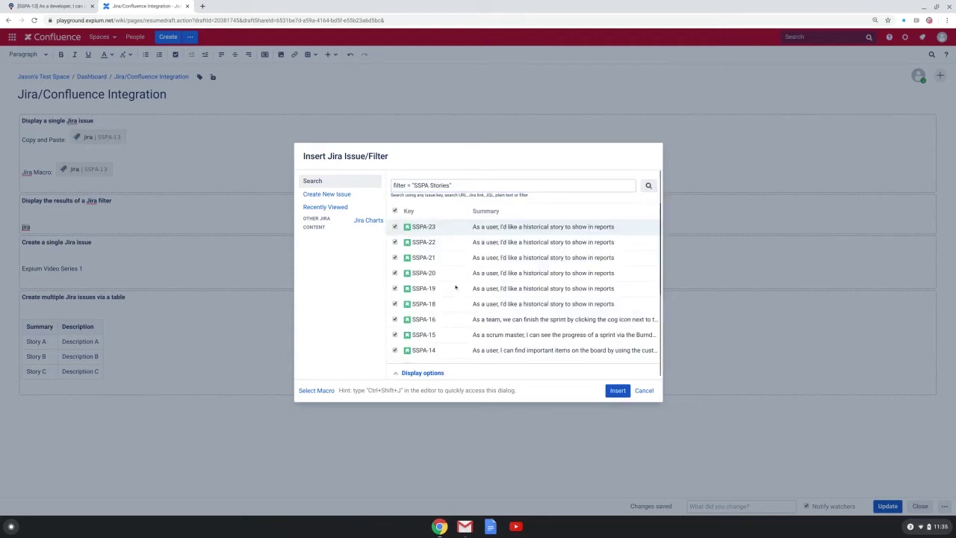
scroll(455, 286, down, 1)
scroll(451, 289, up, 1)
Step: Remove the Resolution, Reporter and Updated columns in the display options and insert the filter results as a table
click(404, 374)
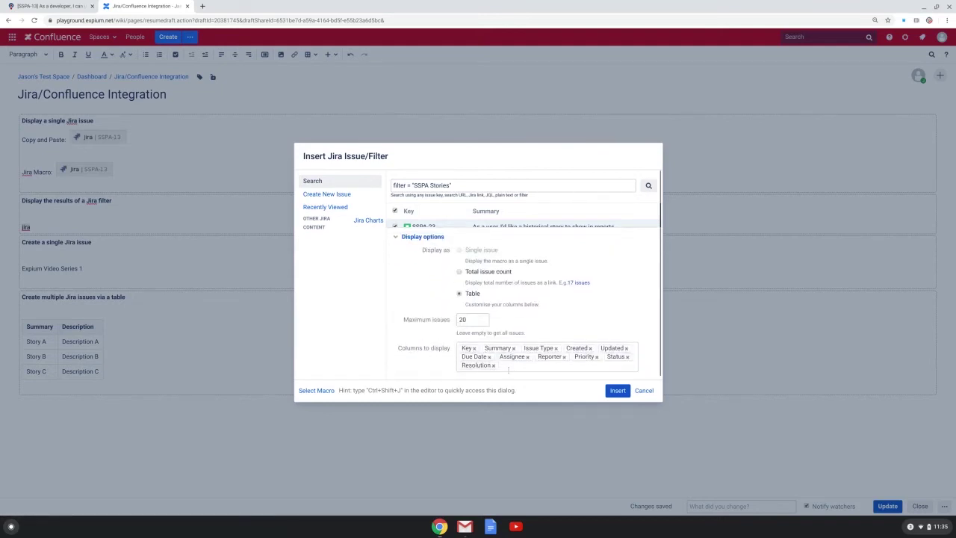
click(493, 366)
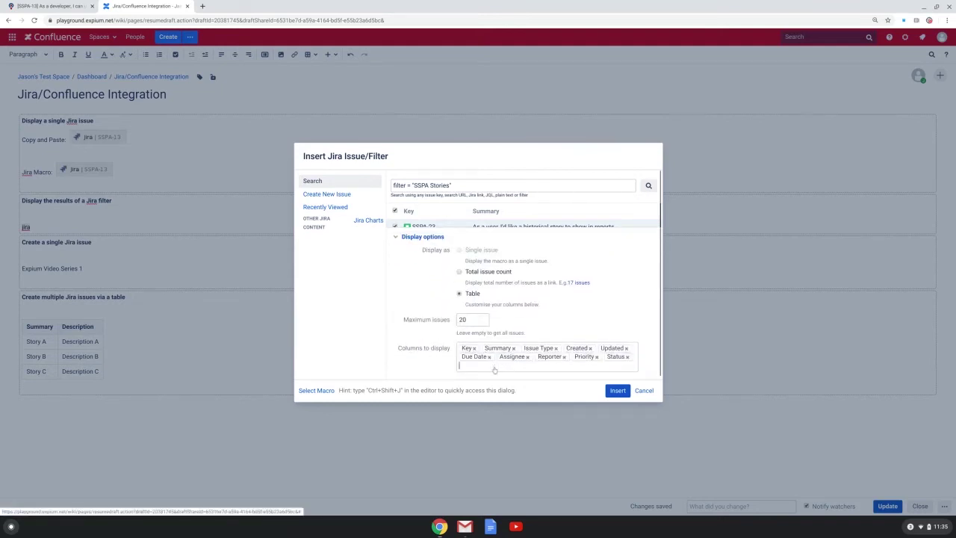
click(564, 358)
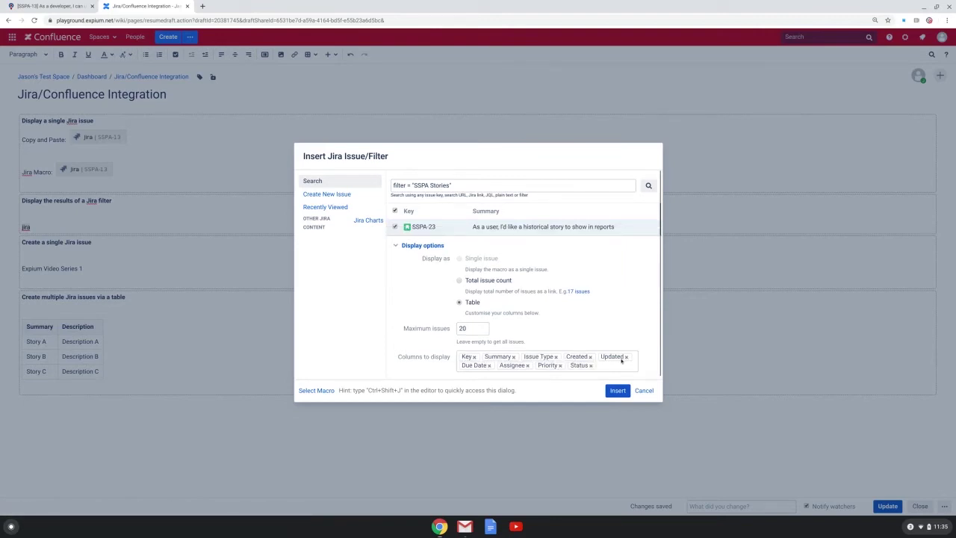
click(627, 357)
click(617, 390)
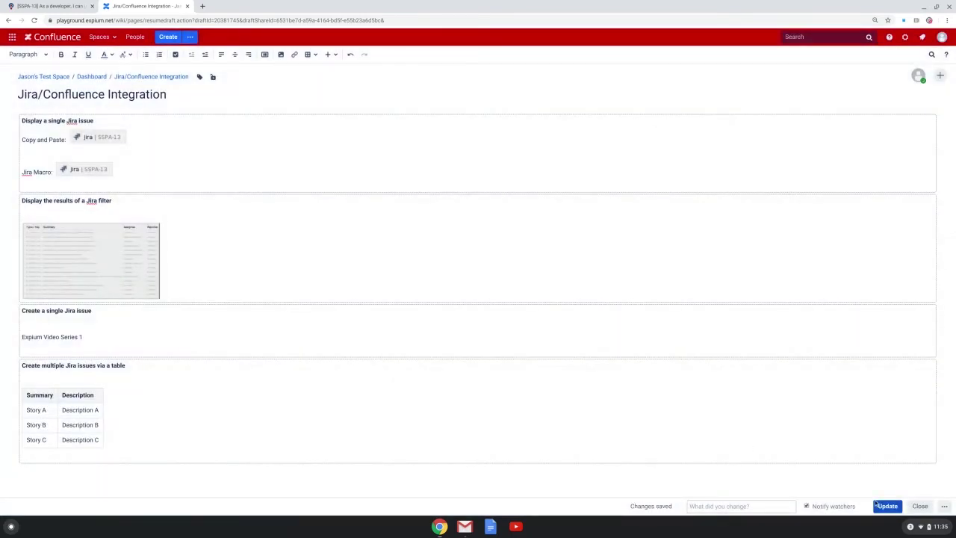
Step: Publish the page and review the Jira filter results table
click(876, 505)
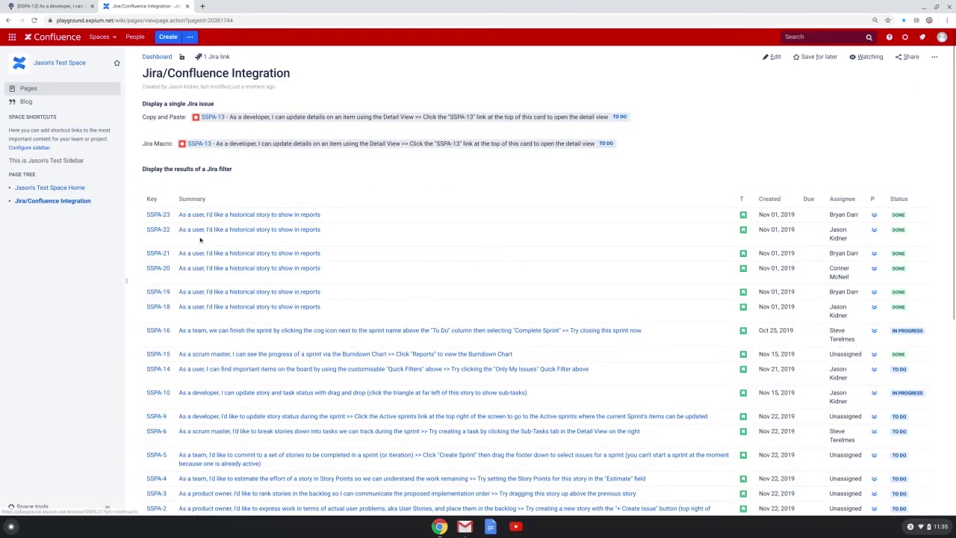
scroll(366, 281, down, 2)
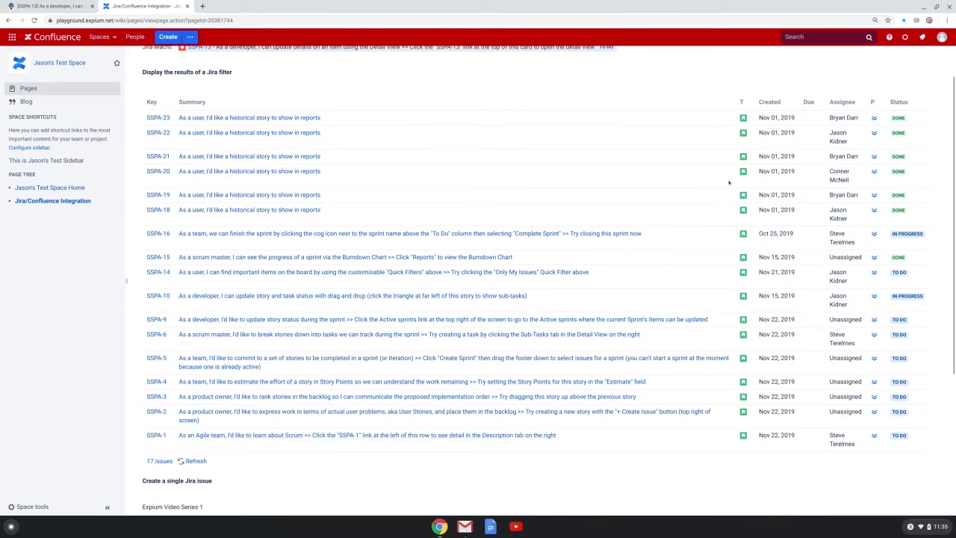
scroll(697, 168, up, 1)
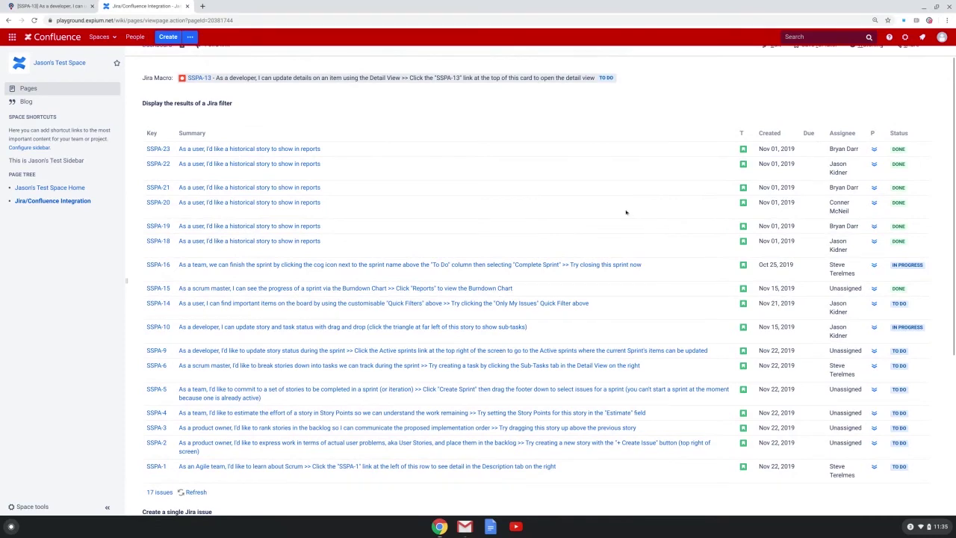
scroll(626, 212, up, 2)
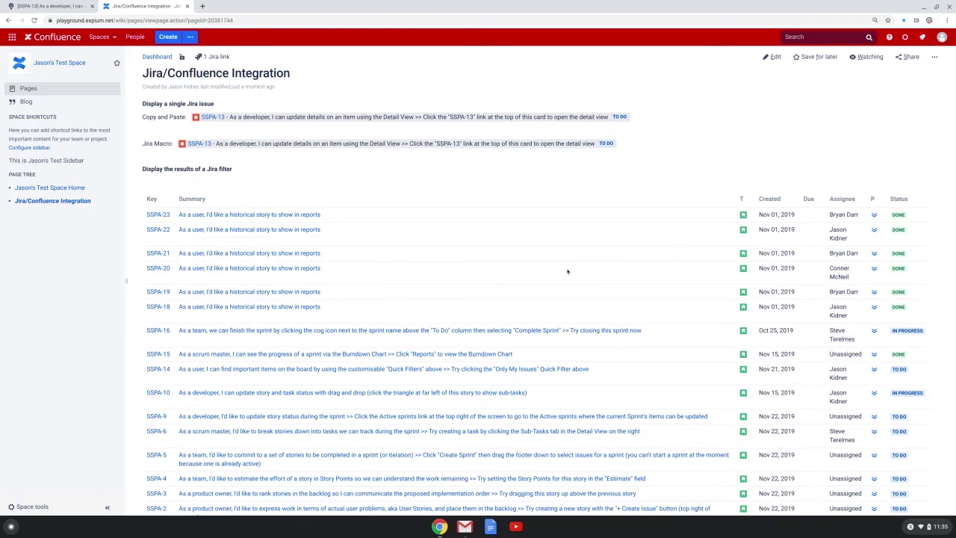
Step: Create a Jira issue of type Task in Sample Scrum Project A from the text "Expium Video Series 1", with the description "video"
scroll(559, 276, down, 3)
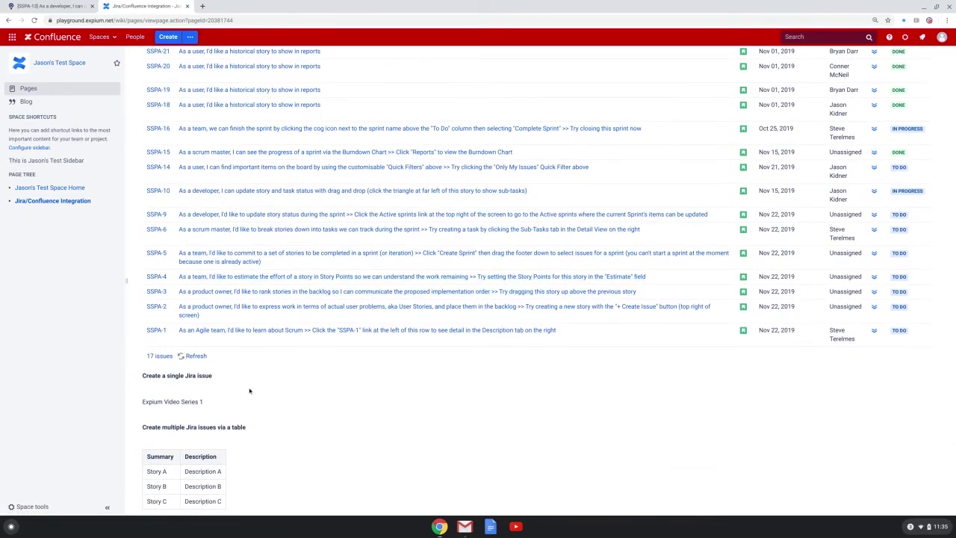
scroll(250, 390, down, 1)
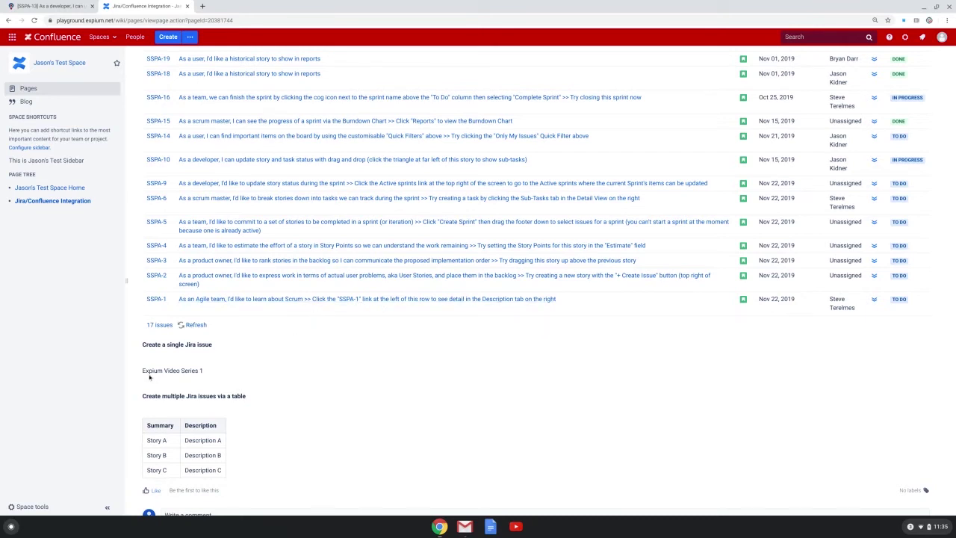
drag(143, 371, 204, 371)
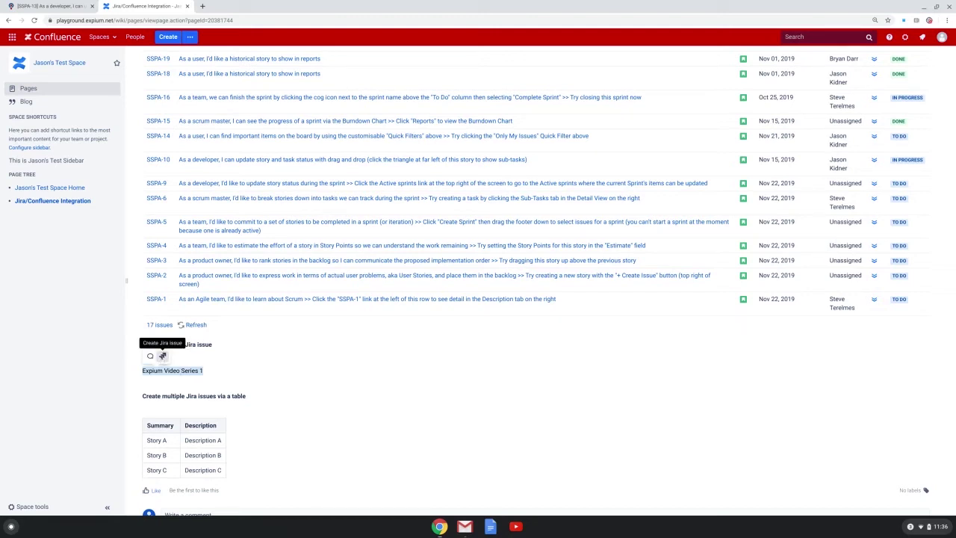
click(162, 356)
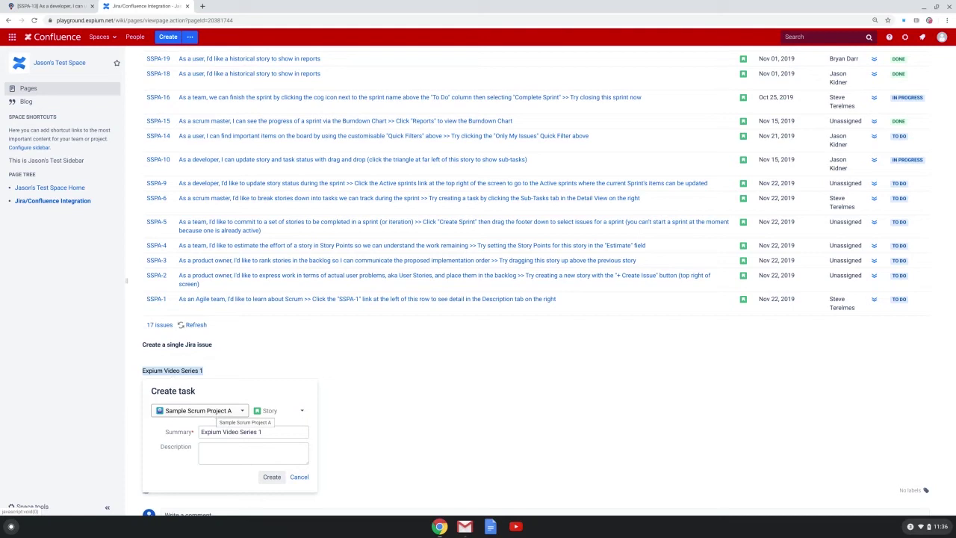
click(270, 413)
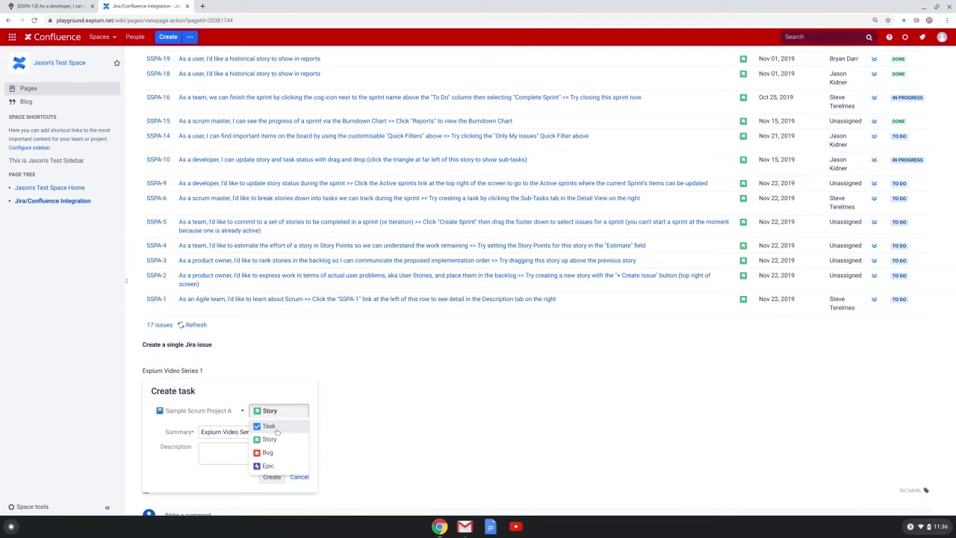
click(269, 427)
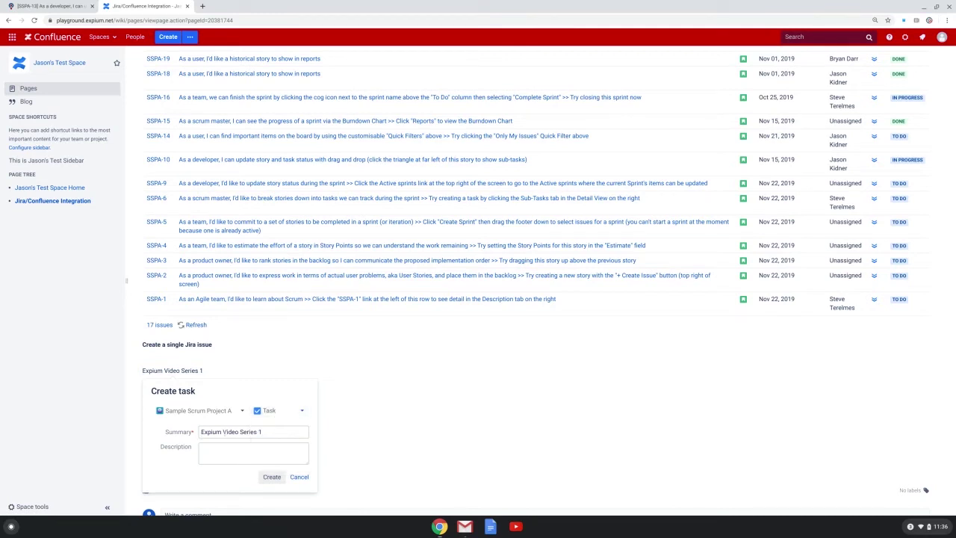
click(241, 451)
text(video)
click(275, 476)
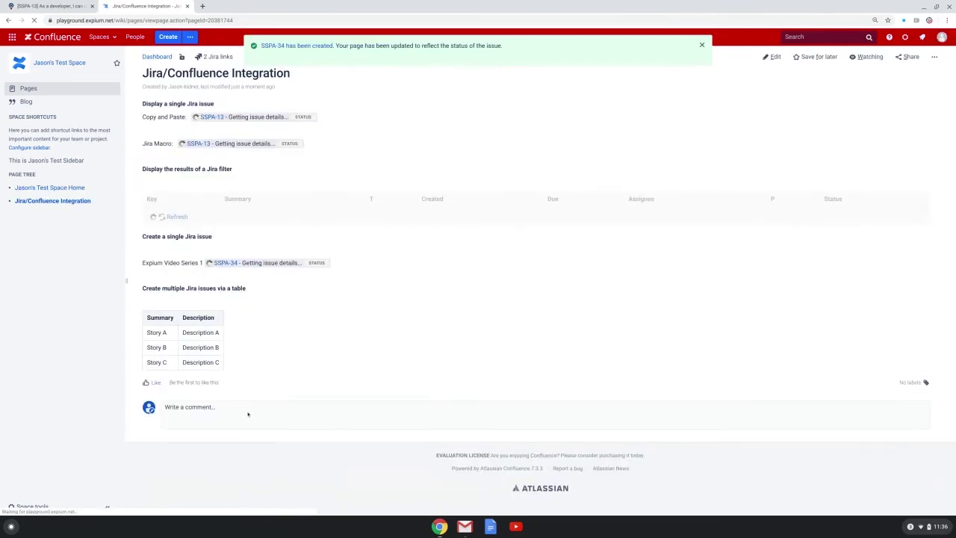
Step: Check the new issue link beside "Expium Video Series 1" and switch to the open issues list in Jira
scroll(281, 405, down, 2)
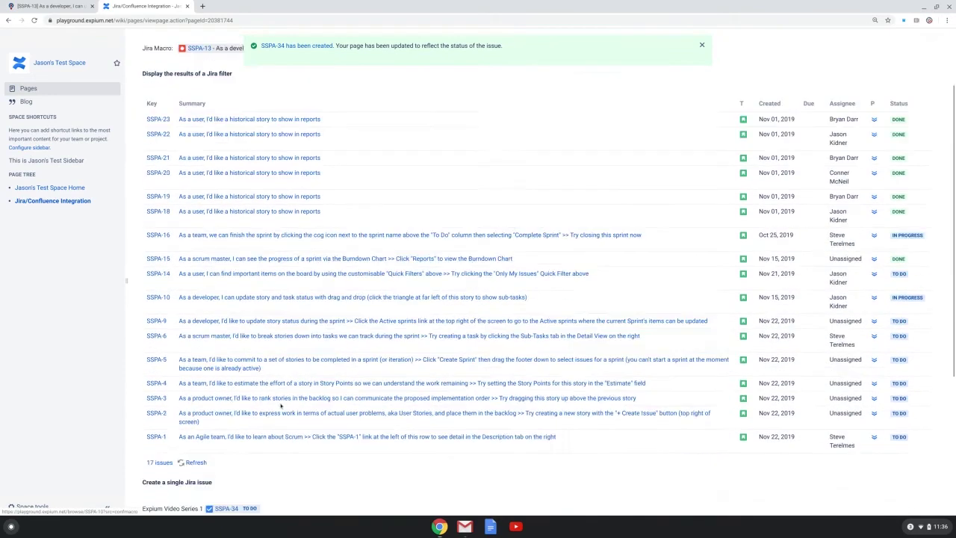
scroll(281, 405, down, 3)
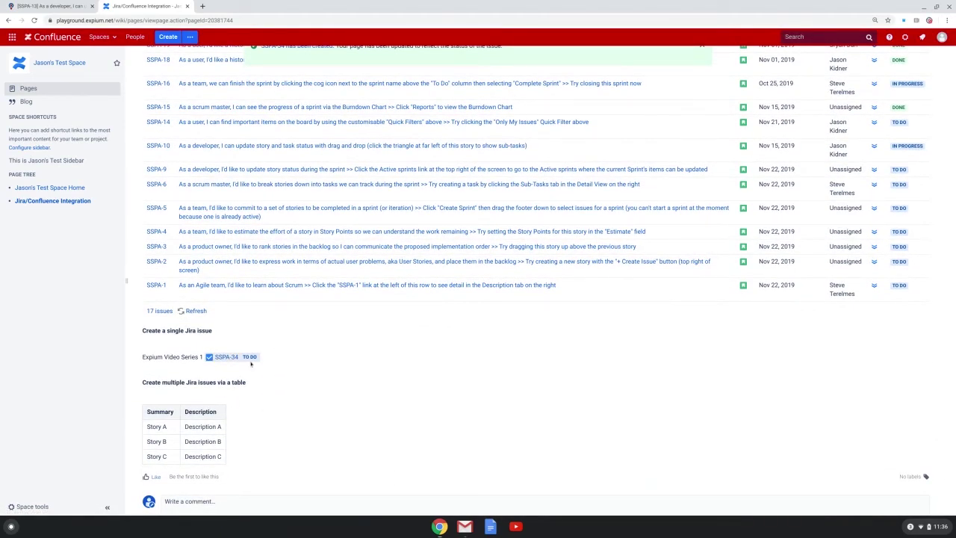
click(51, 5)
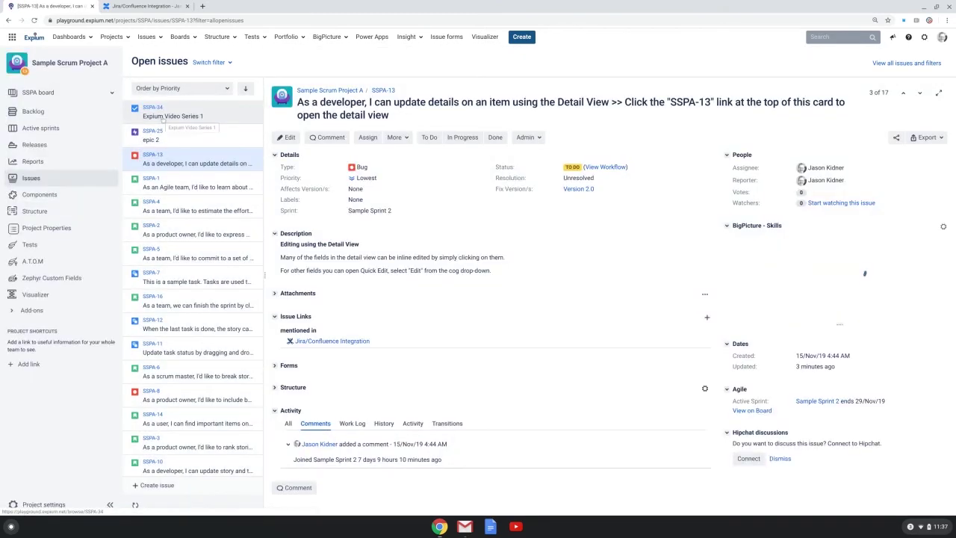
Step: Open the "Expium Video Series 1" issue in Jira, check its Confluence page link, and return to the Jira/Confluence Integration page
click(143, 115)
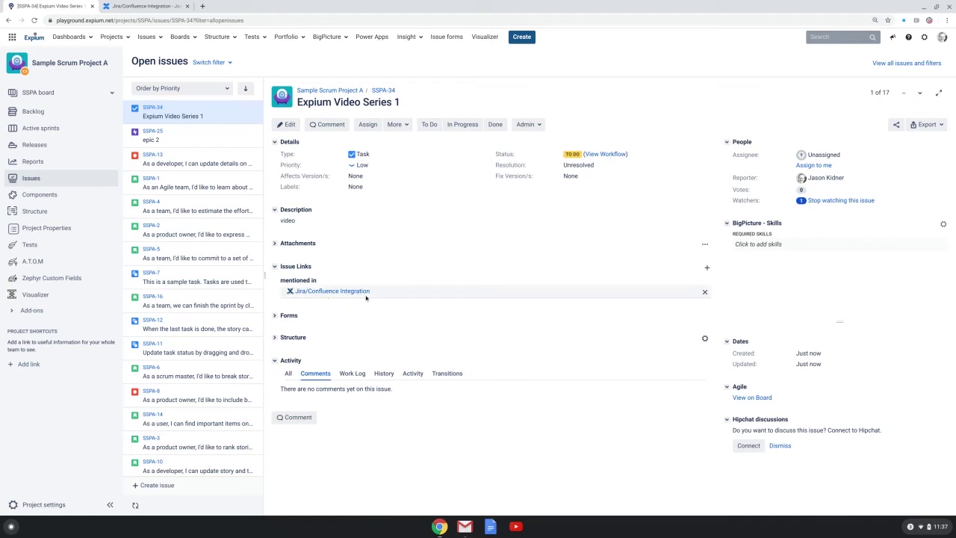
click(365, 293)
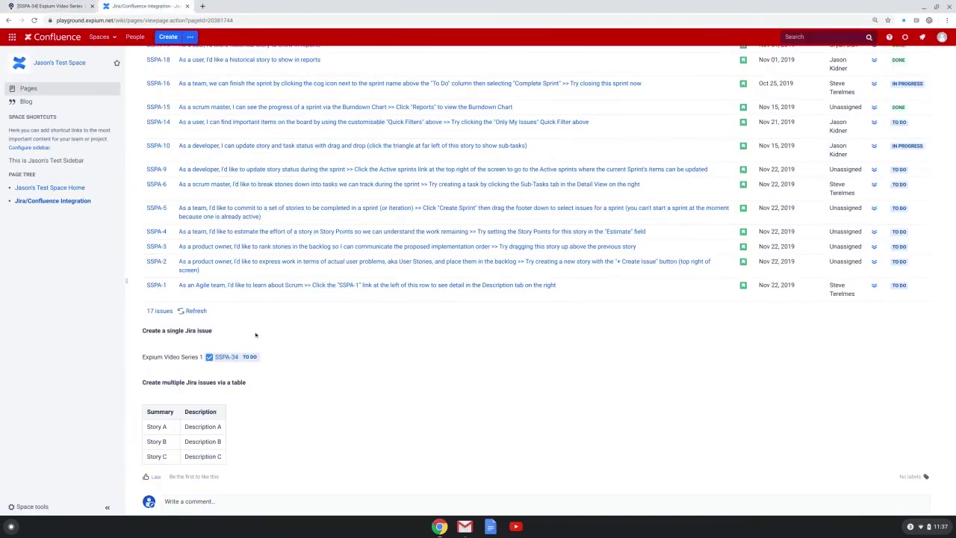
scroll(299, 380, down, 2)
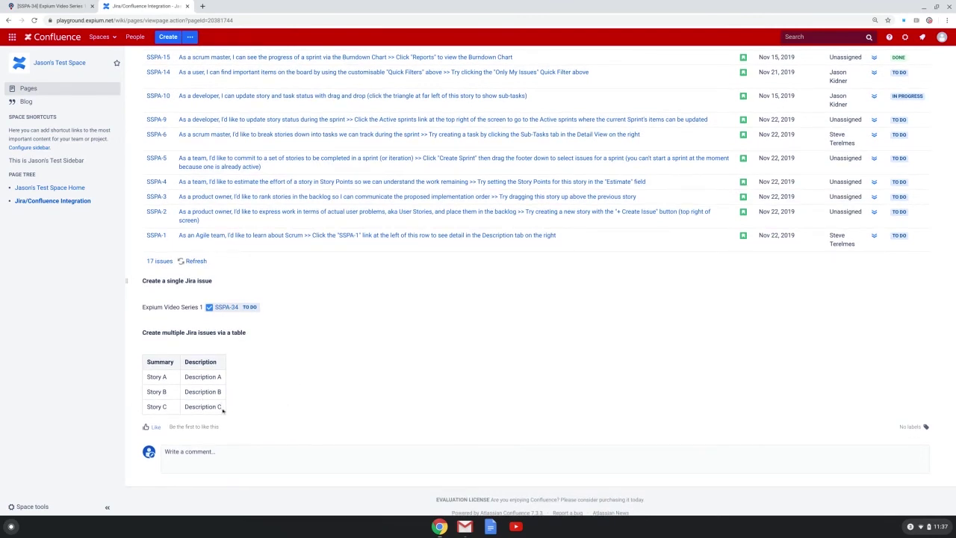
drag(224, 409, 181, 382)
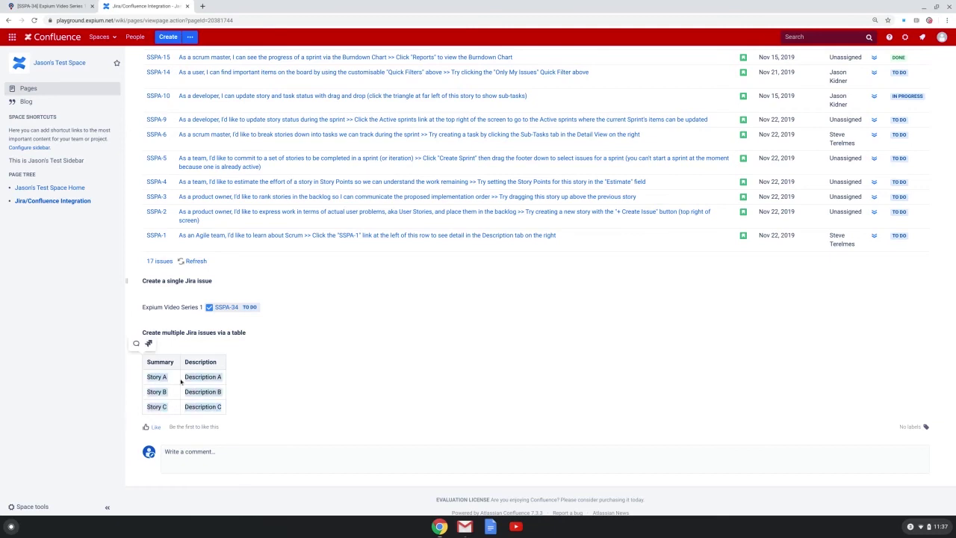
click(149, 344)
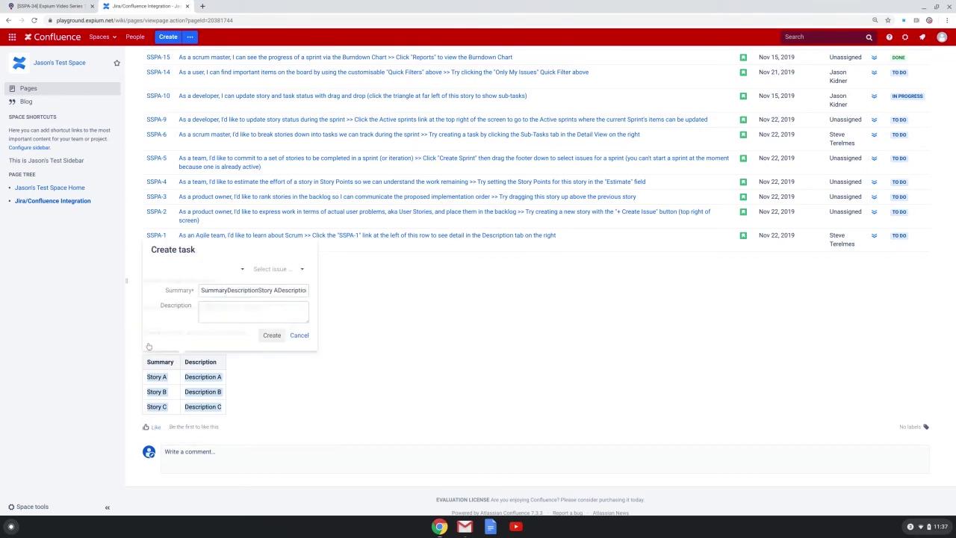
click(299, 336)
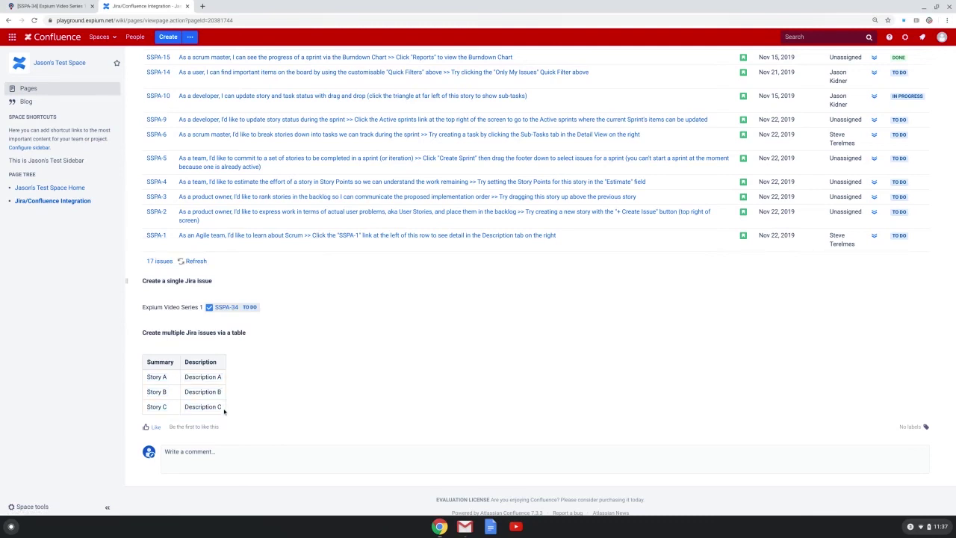
Step: Create multiple Jira issues of type Story in Sample Scrum Project A from the table rows Story A, Story B and Story C
click(166, 364)
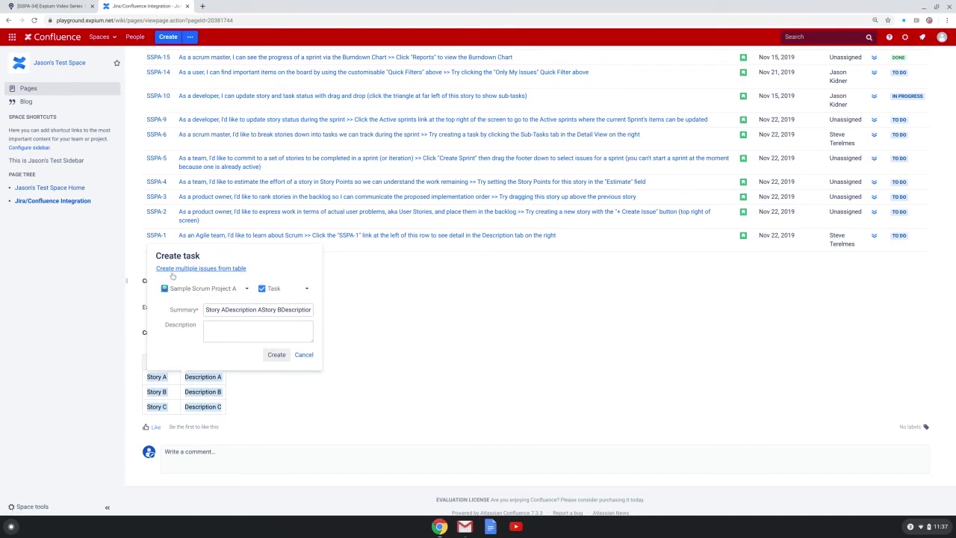
click(186, 269)
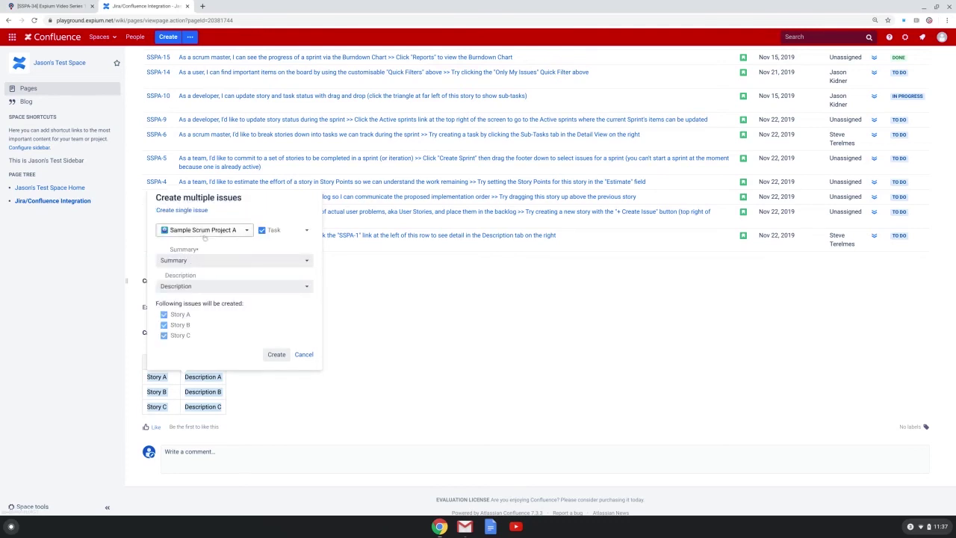
click(276, 230)
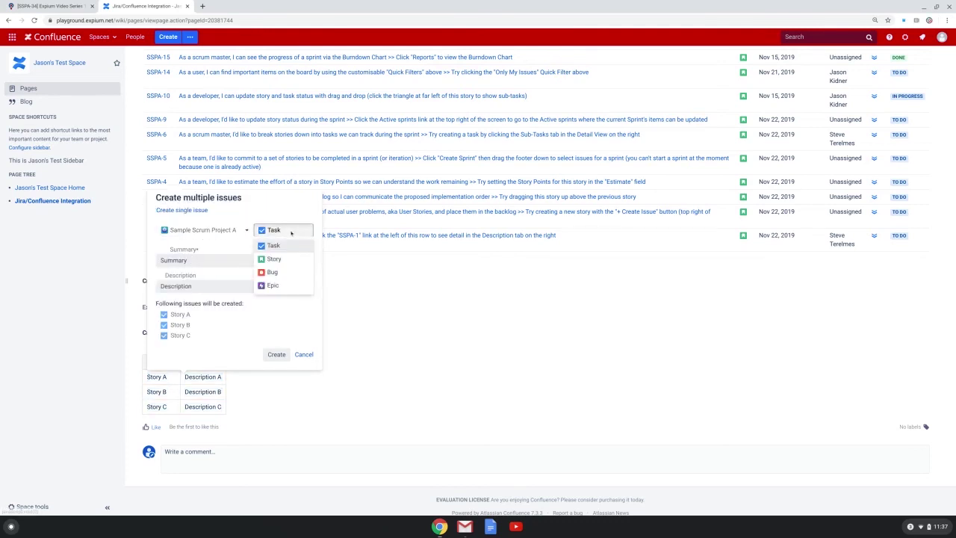
click(284, 261)
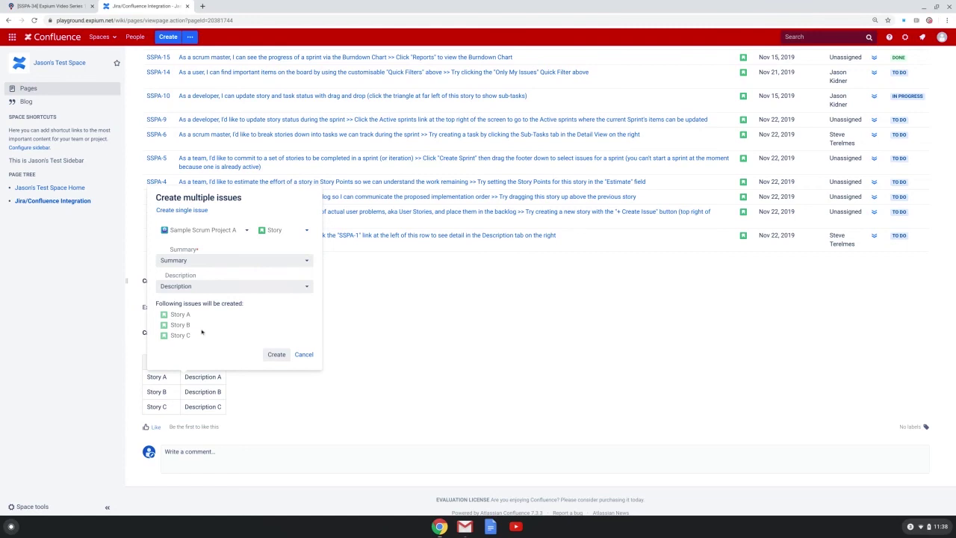
click(276, 355)
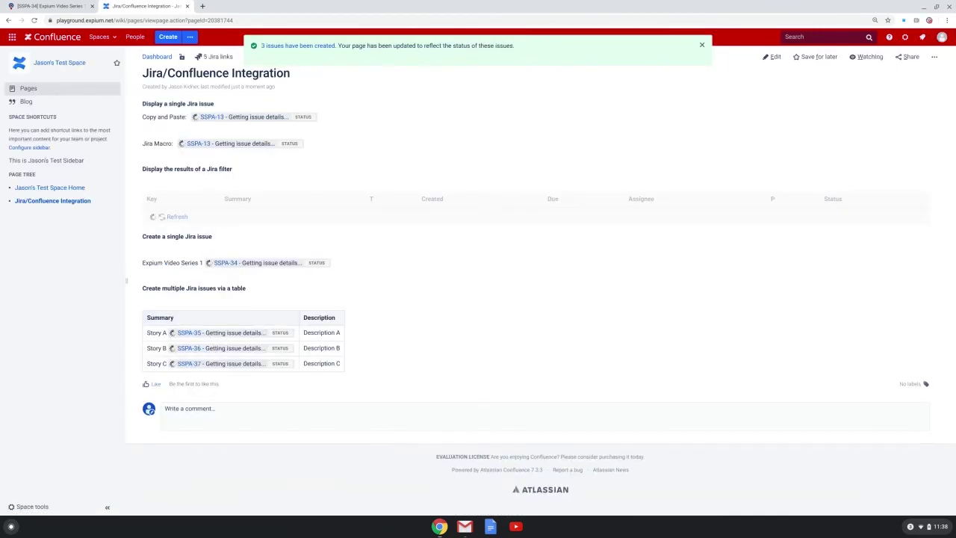
Step: Check the issue links in the page's story table, then switch to Jira and reload the open issues list
scroll(395, 337, down, 8)
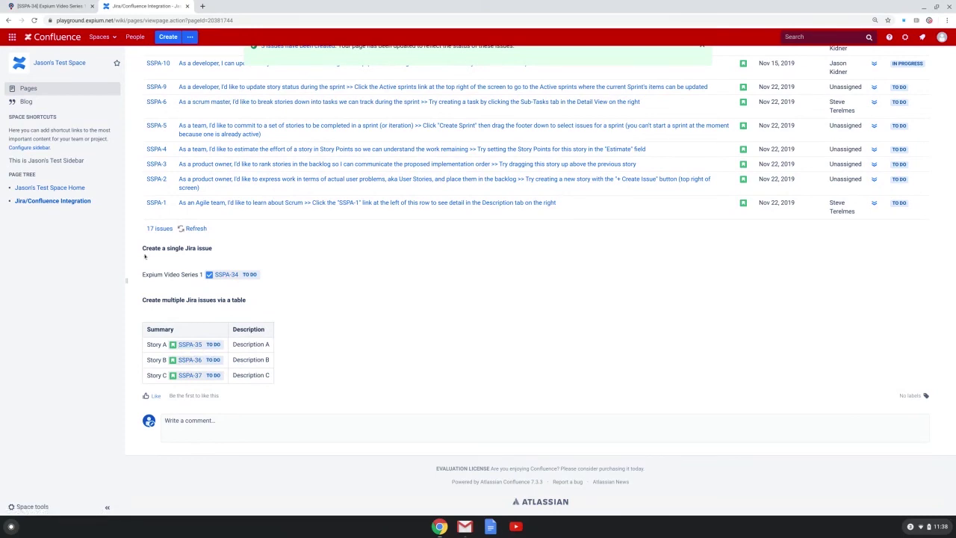
click(28, 6)
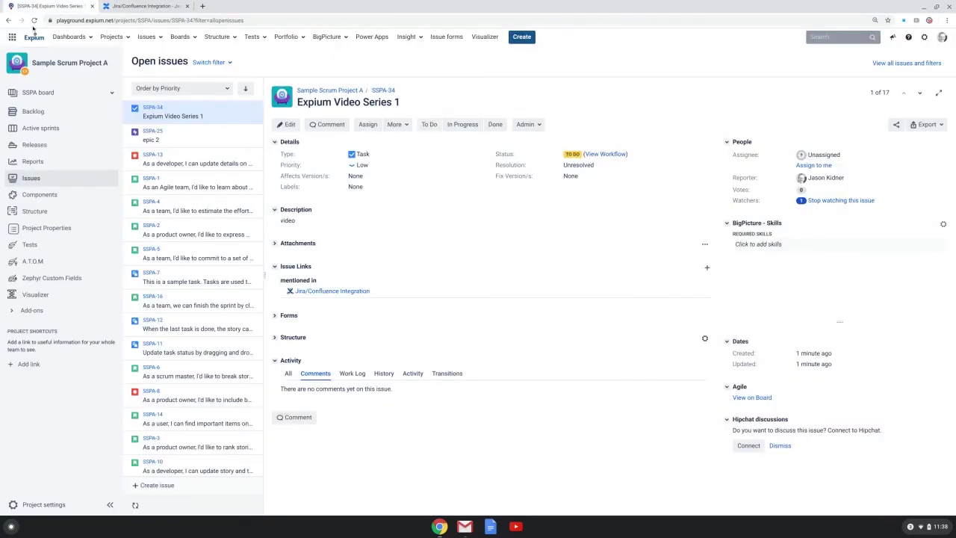
click(33, 21)
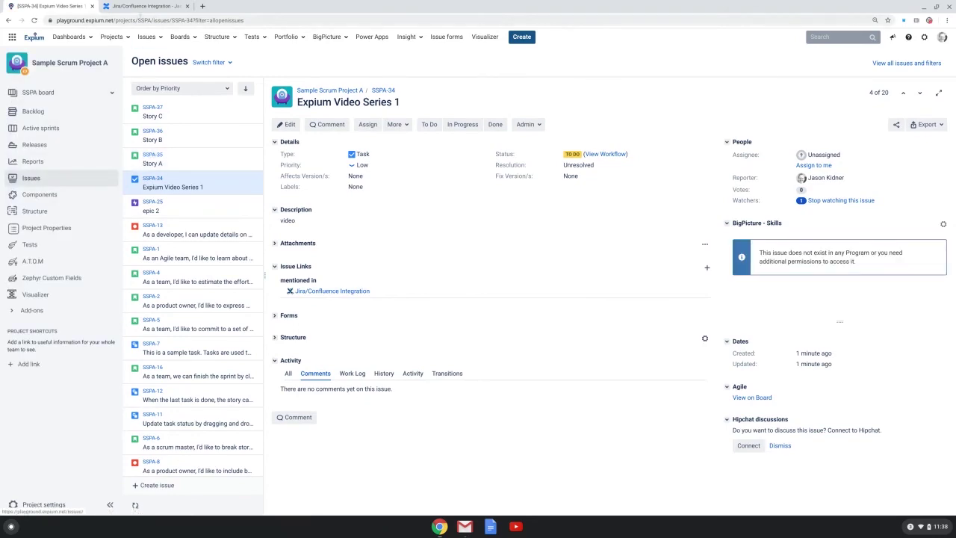
Step: Return to the Confluence page and review the list of Jira issues linked to it
click(142, 4)
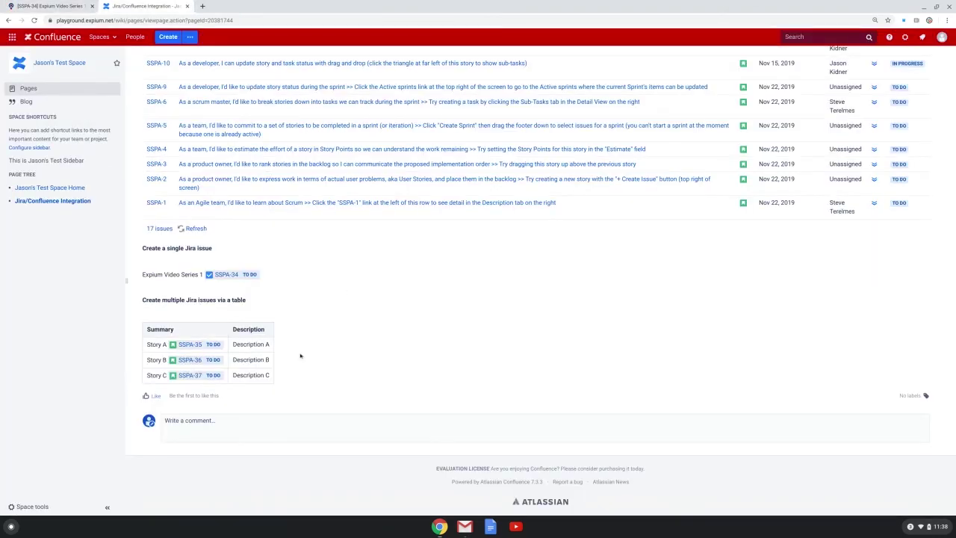
scroll(289, 304, up, 3)
scroll(288, 304, up, 2)
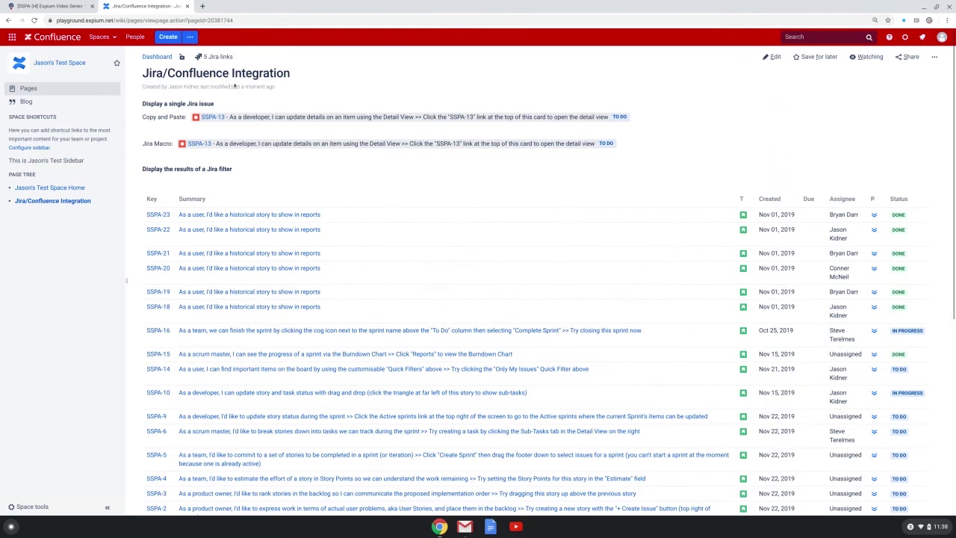
click(218, 58)
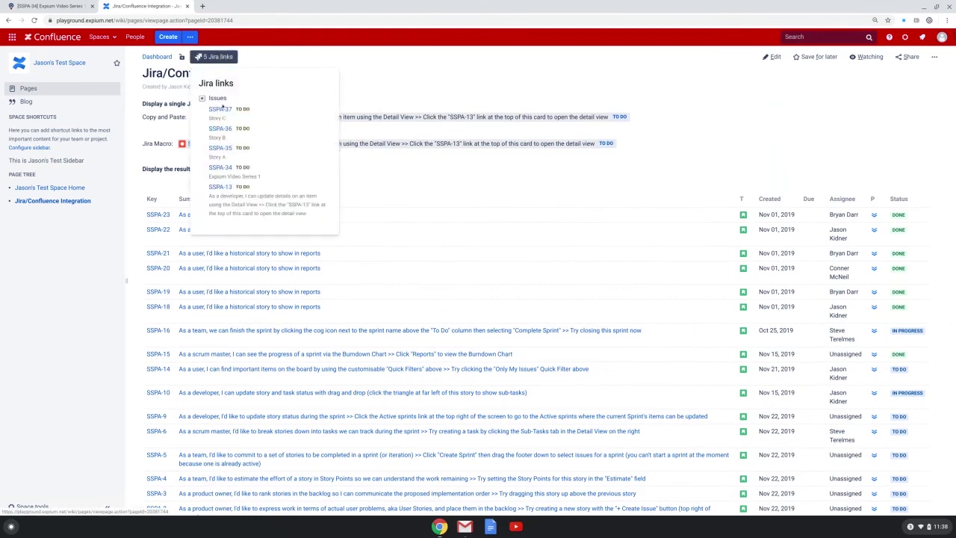
click(399, 56)
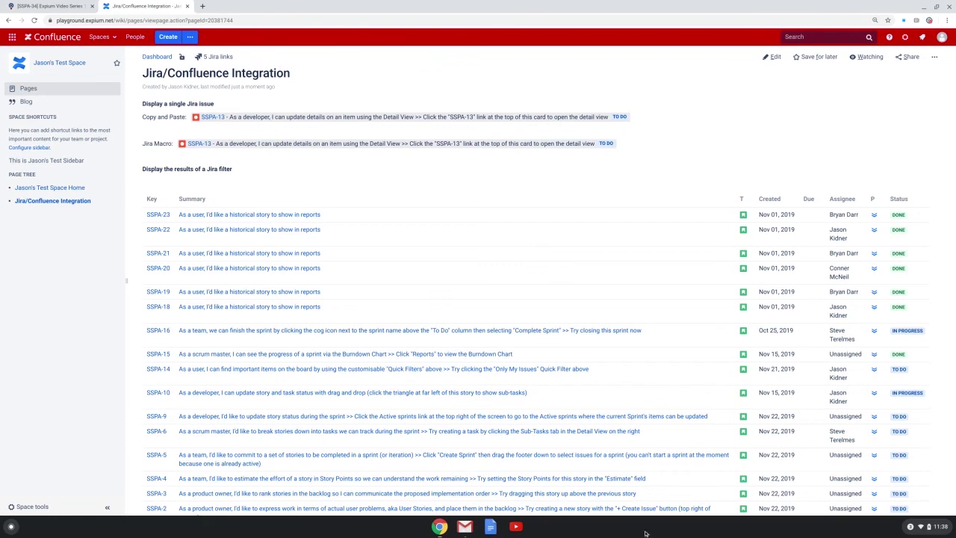